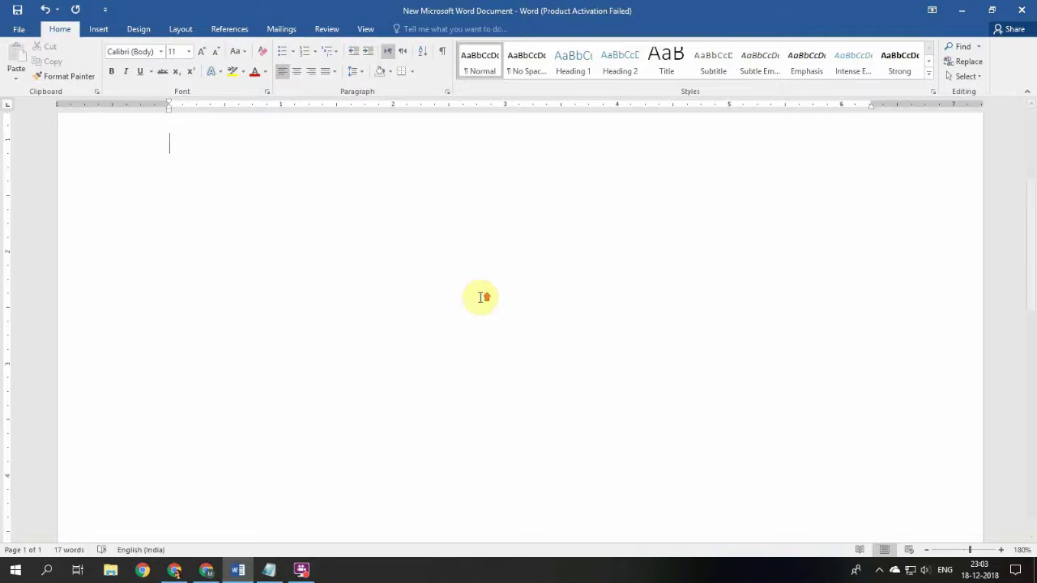
# Copy the line 'Text will be copied by right click and select copy' and paste it as a third line
pyautogui.scroll(3, 479, 297)
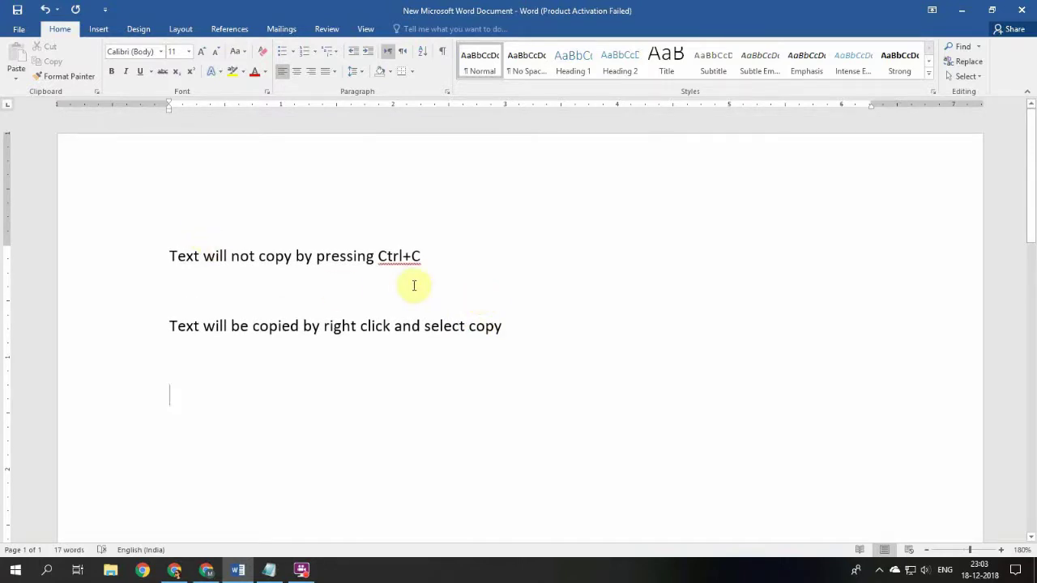
pyautogui.moveTo(168, 256); pyautogui.dragTo(420, 257)
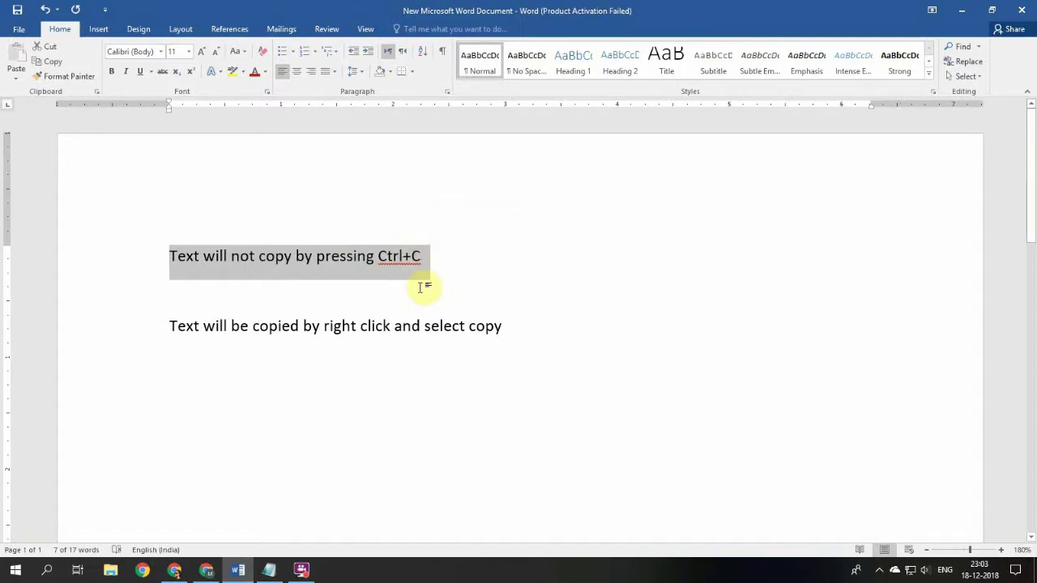
pyautogui.click(333, 419)
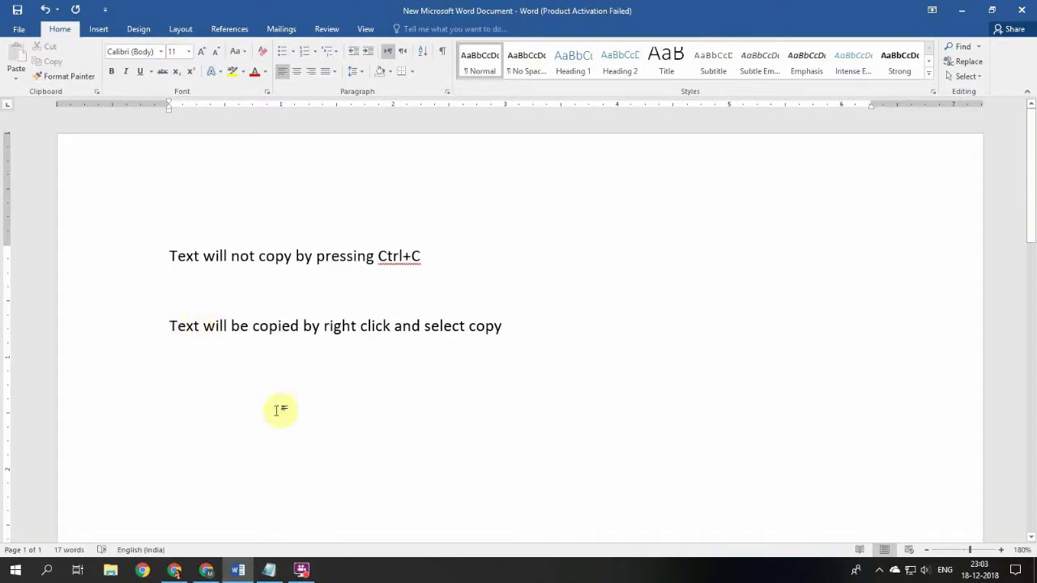
pyautogui.moveTo(169, 326); pyautogui.dragTo(495, 327)
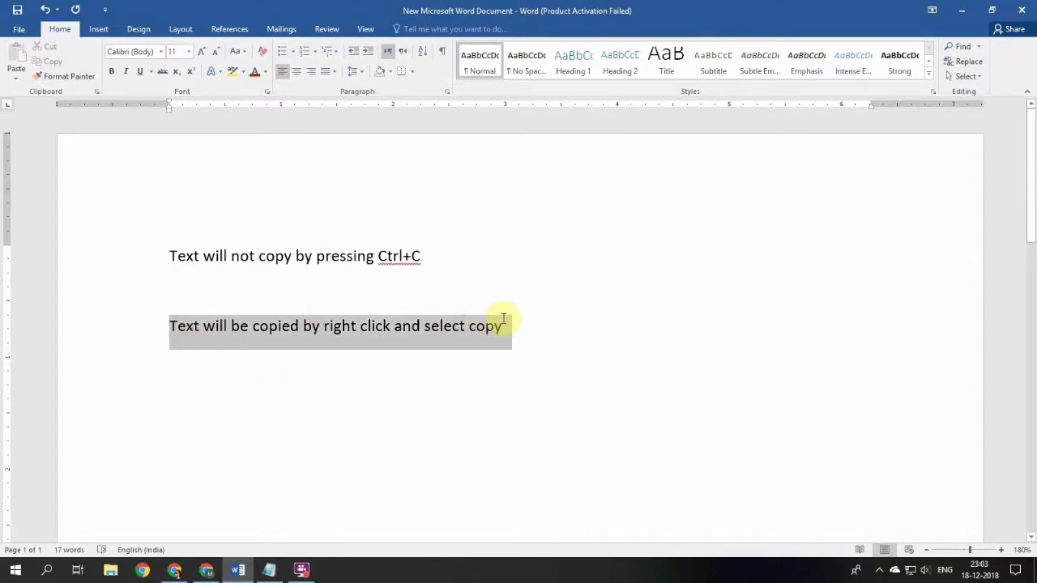
pyautogui.rightClick(435, 327)
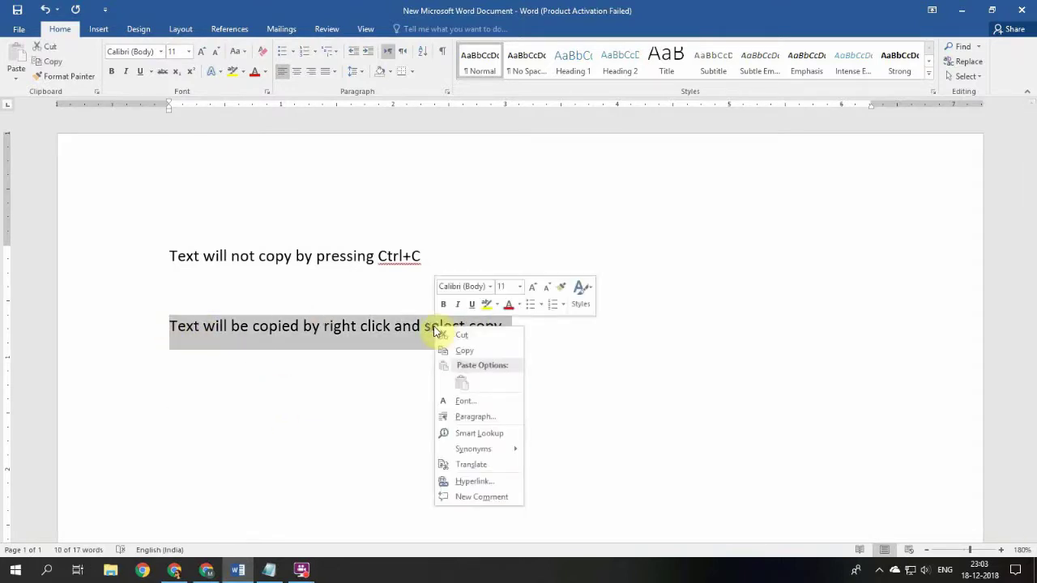
pyautogui.click(464, 352)
pyautogui.click(254, 427)
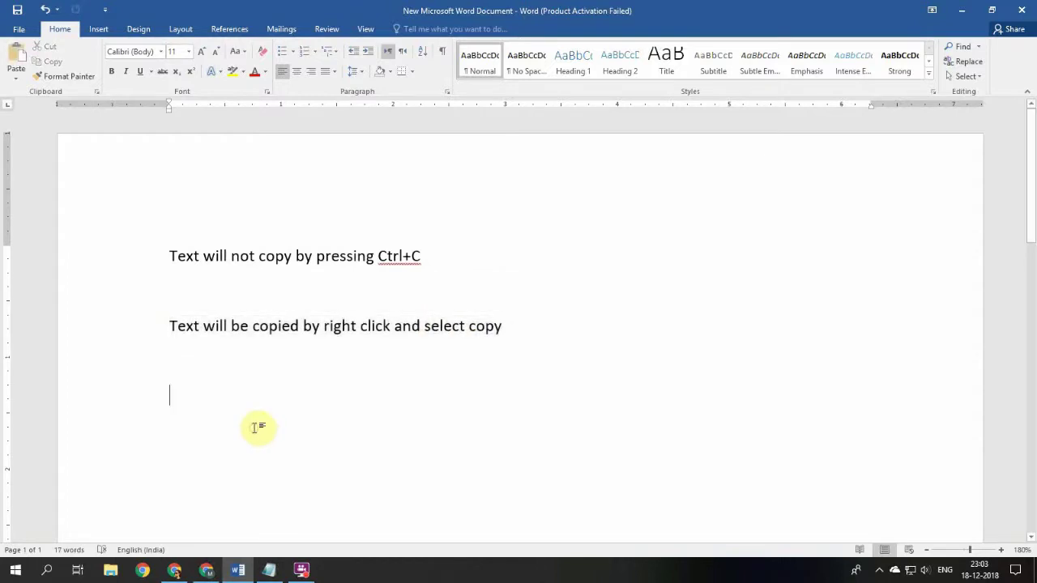
pyautogui.hotkey('ctrl', 'v')
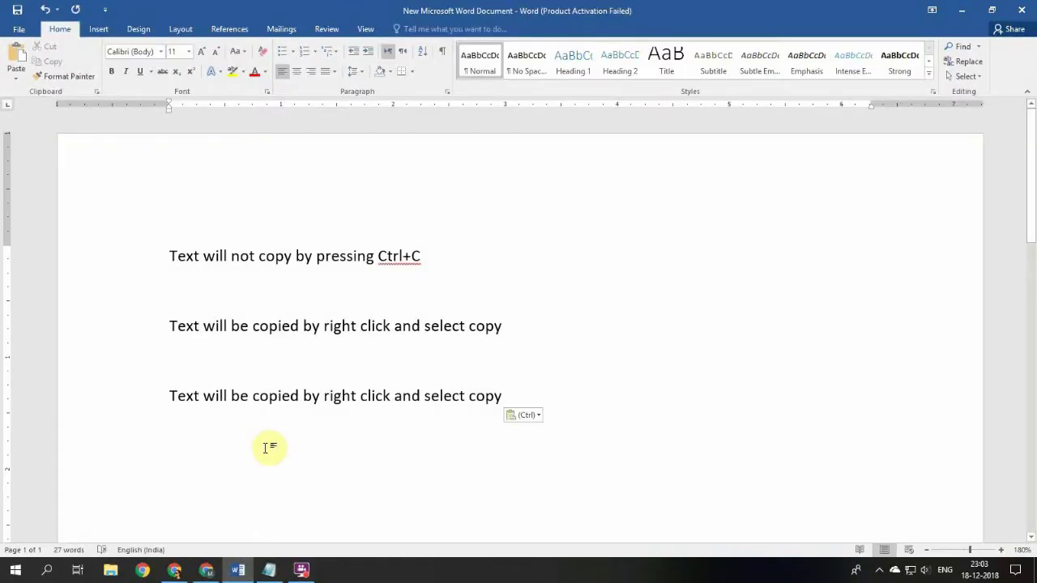
pyautogui.click(268, 571)
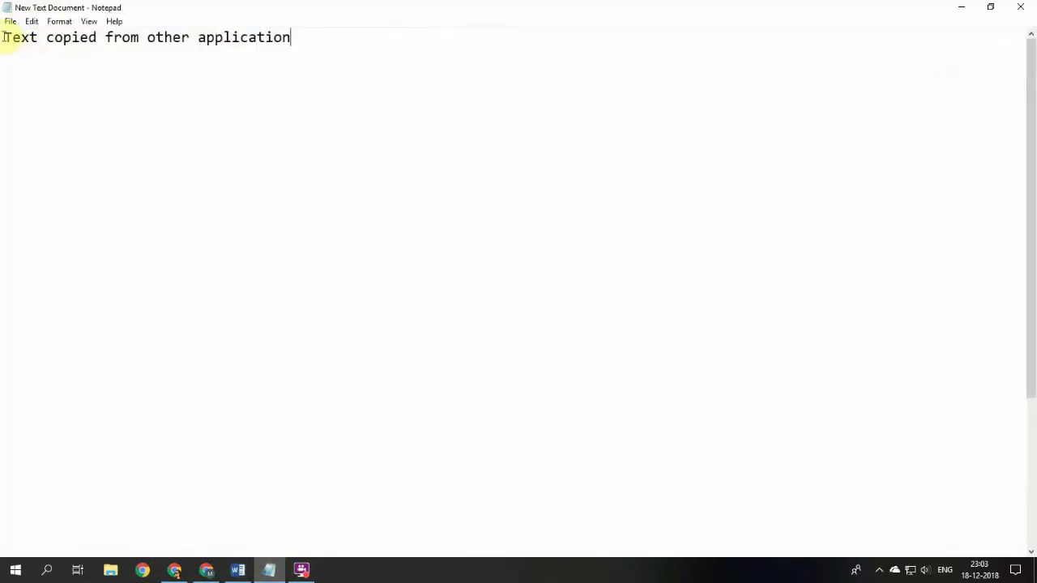
# Copy 'Text copied from other application' from Notepad and switch back to Word
pyautogui.moveTo(4, 37); pyautogui.dragTo(290, 37)
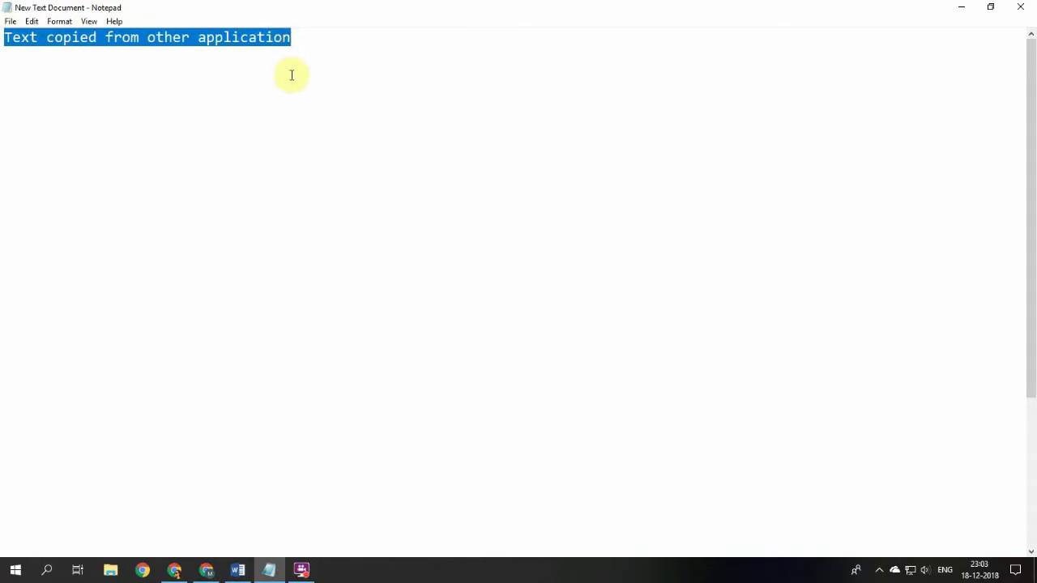
pyautogui.hotkey('ctrl', 'c')
pyautogui.hotkey('alt', 'Tab')
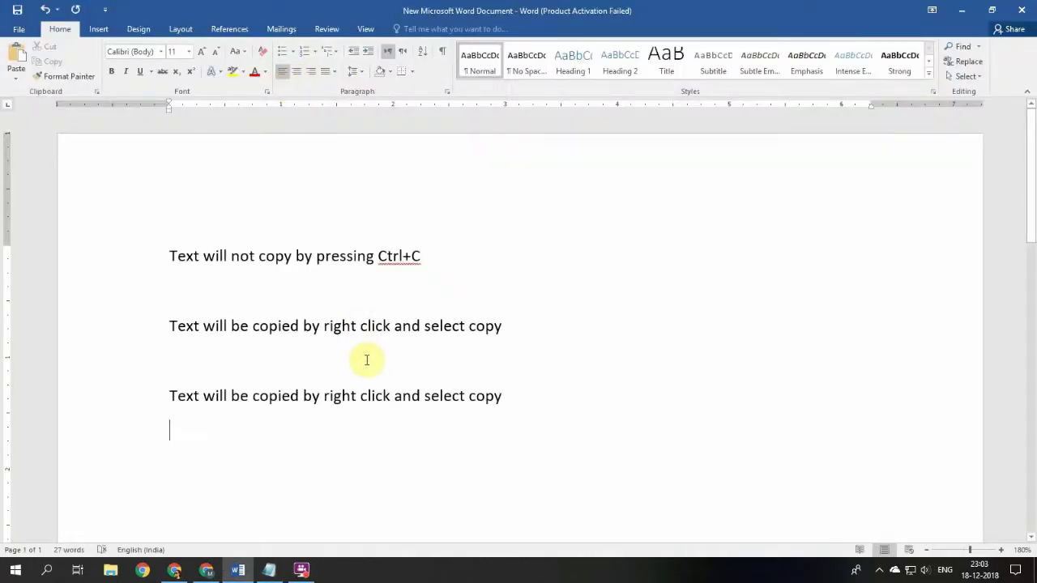
# Paste the Notepad text, then test copying the first line and undo the replacement
pyautogui.hotkey('ctrl', 'v')
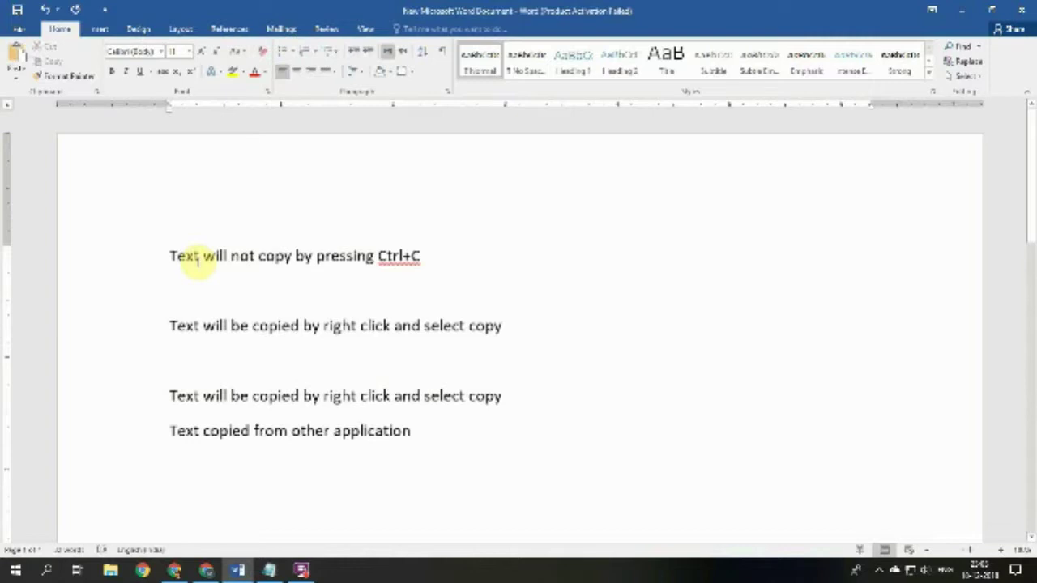
pyautogui.moveTo(196, 260); pyautogui.dragTo(481, 257)
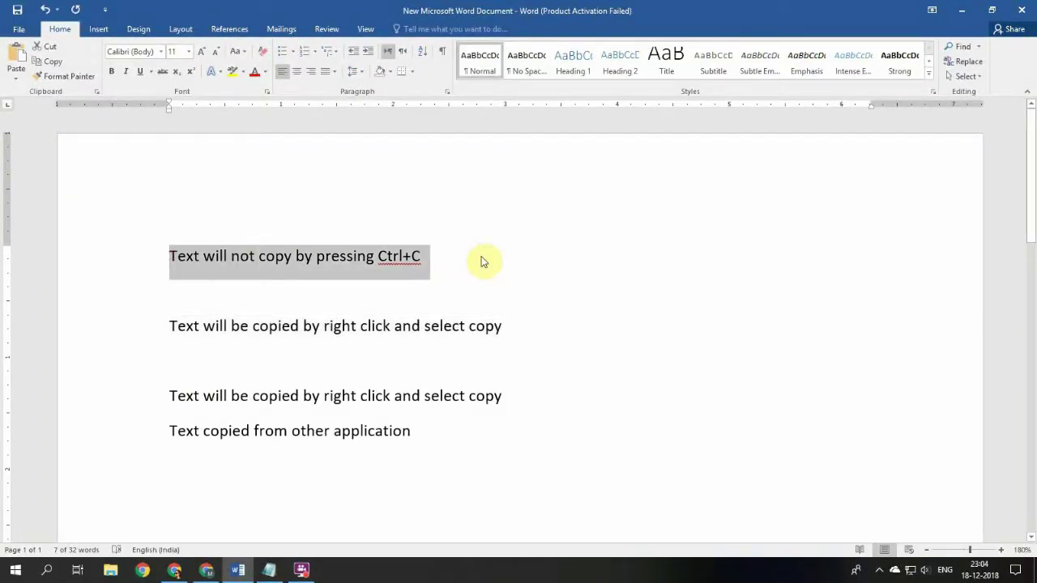
pyautogui.hotkey('ctrl', 'v')
pyautogui.hotkey('ctrl', 'z')
# Paste another 'Text copied from other application' line on a new paragraph at the document end
pyautogui.click(233, 501)
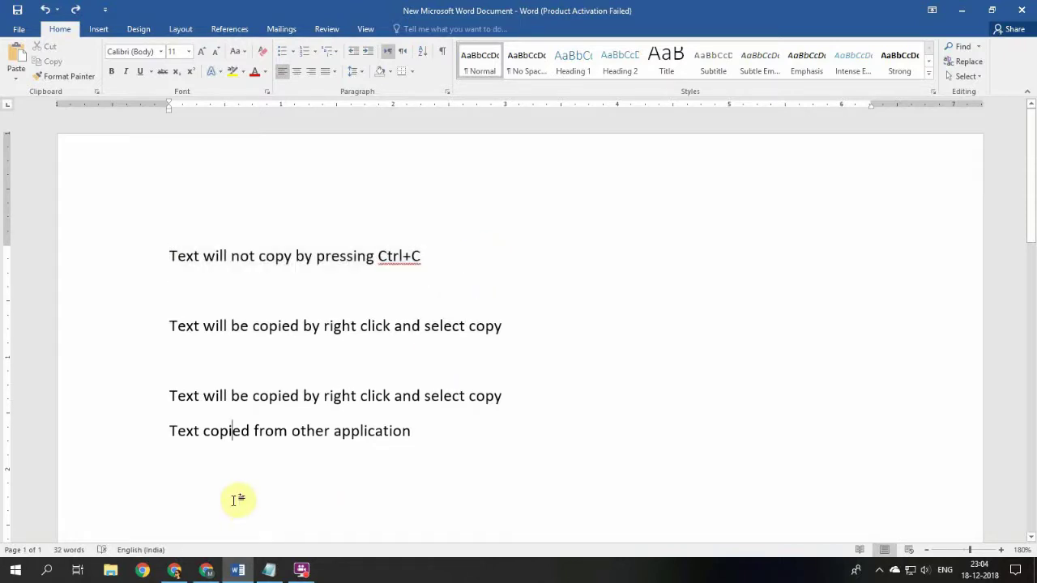
pyautogui.press('Return')
pyautogui.press('Return')
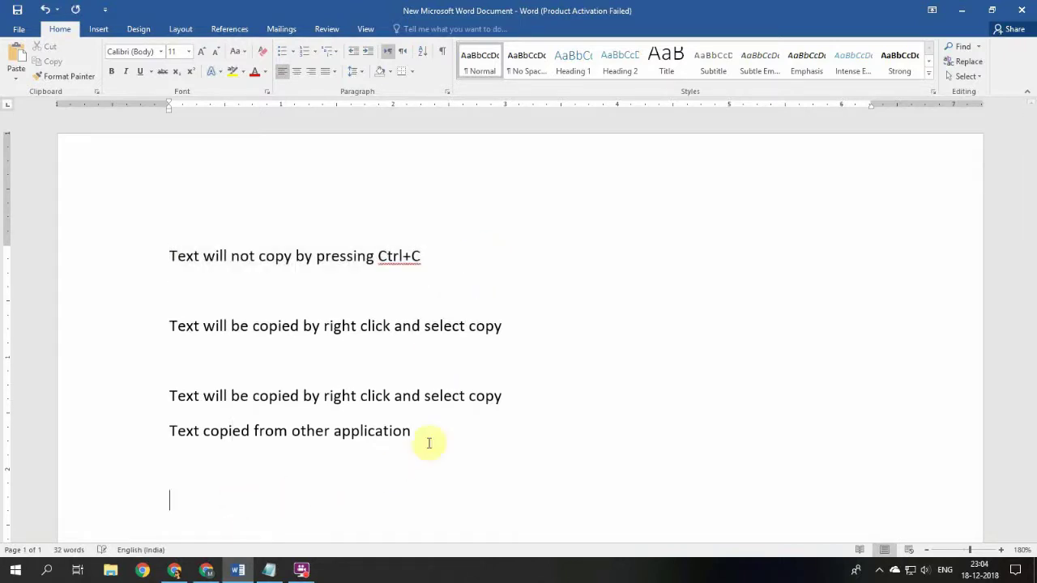
pyautogui.hotkey('ctrl', 'v')
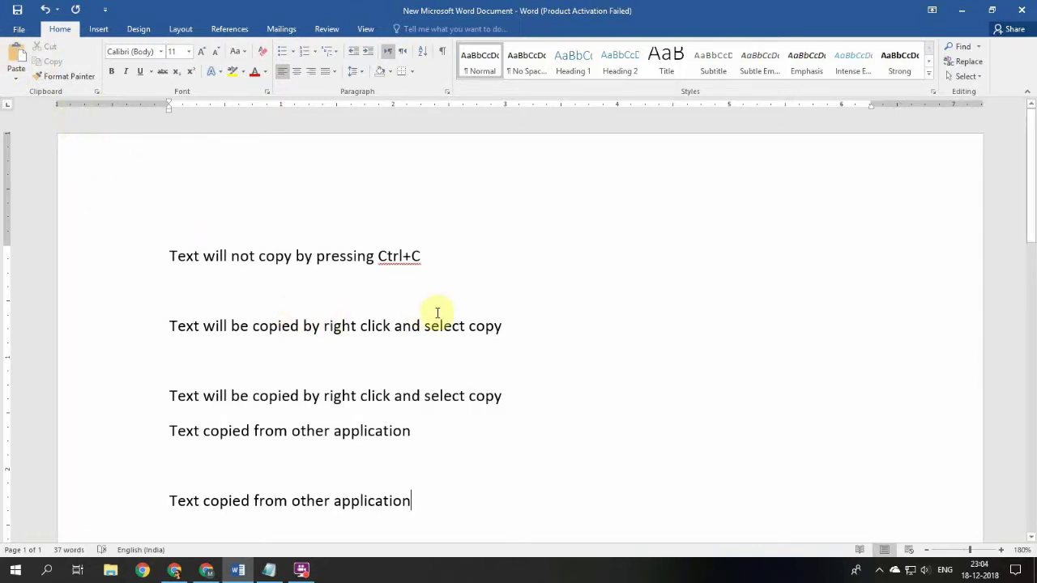
pyautogui.click(19, 29)
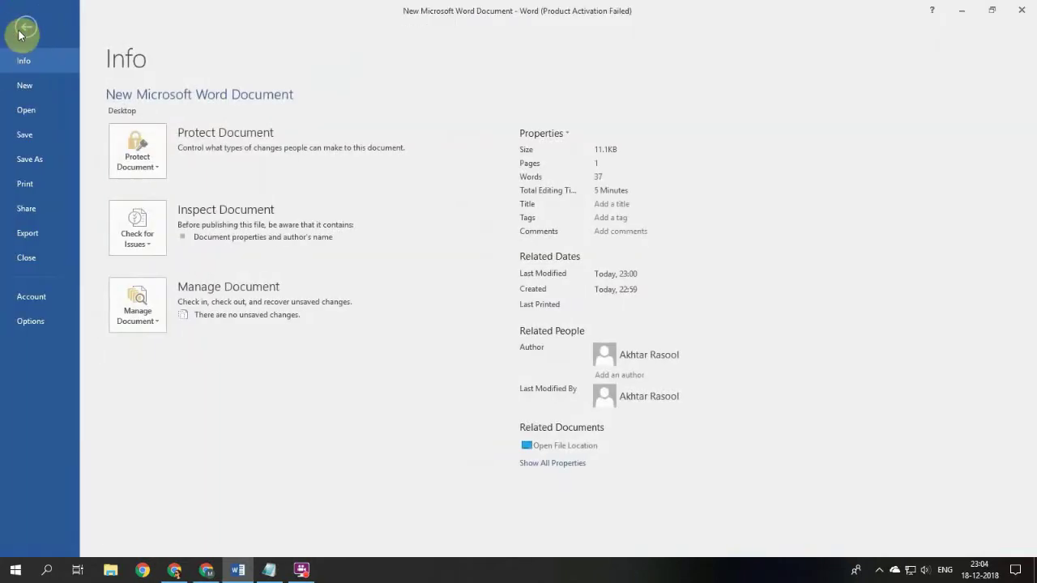
# Open Word Options at the Customize Ribbon page
pyautogui.click(31, 322)
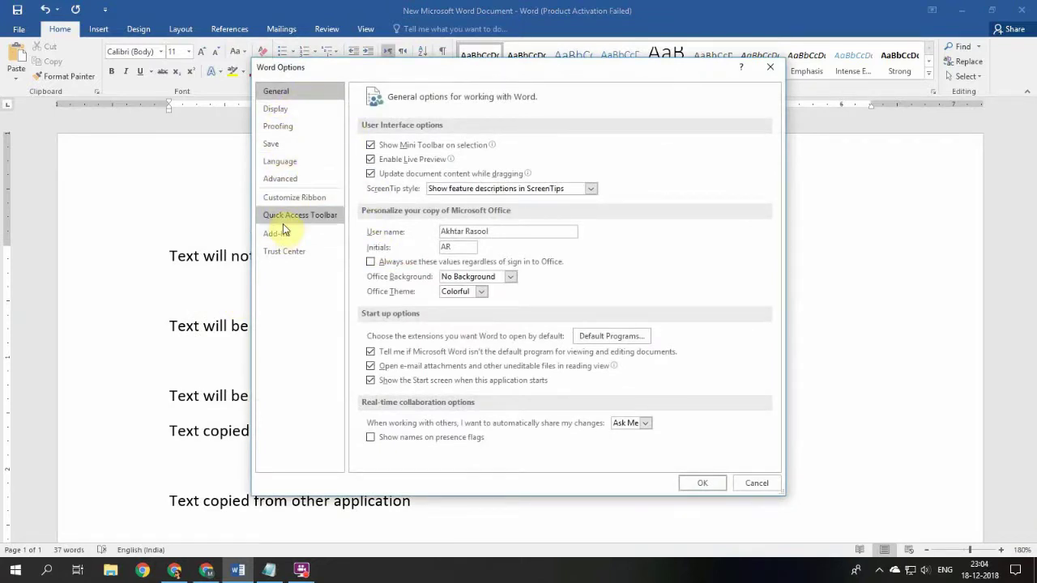
pyautogui.click(281, 198)
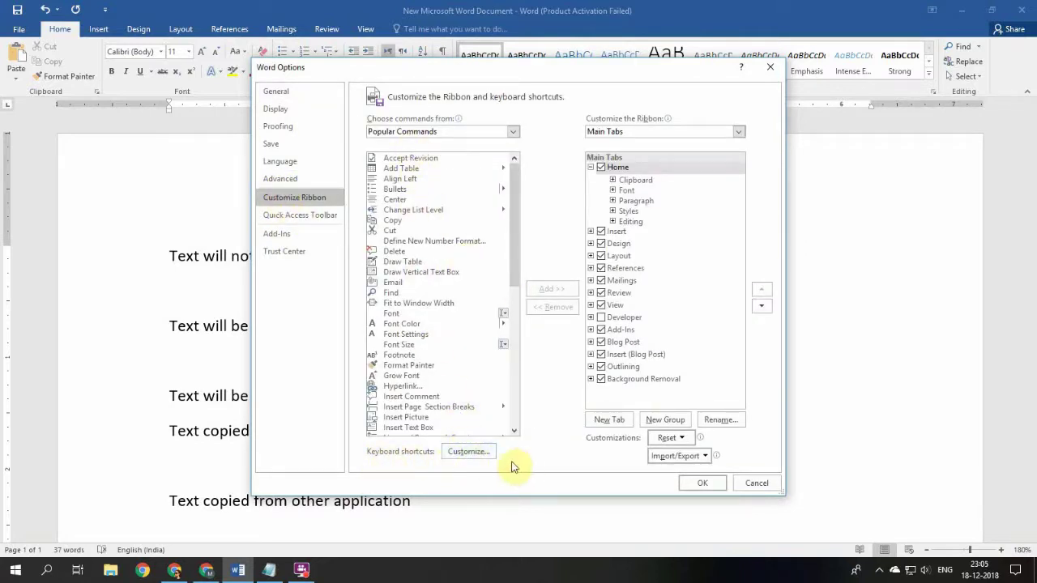
# In Customize Keyboard, choose the Home Tab category and select the EditCopy command
pyautogui.click(470, 451)
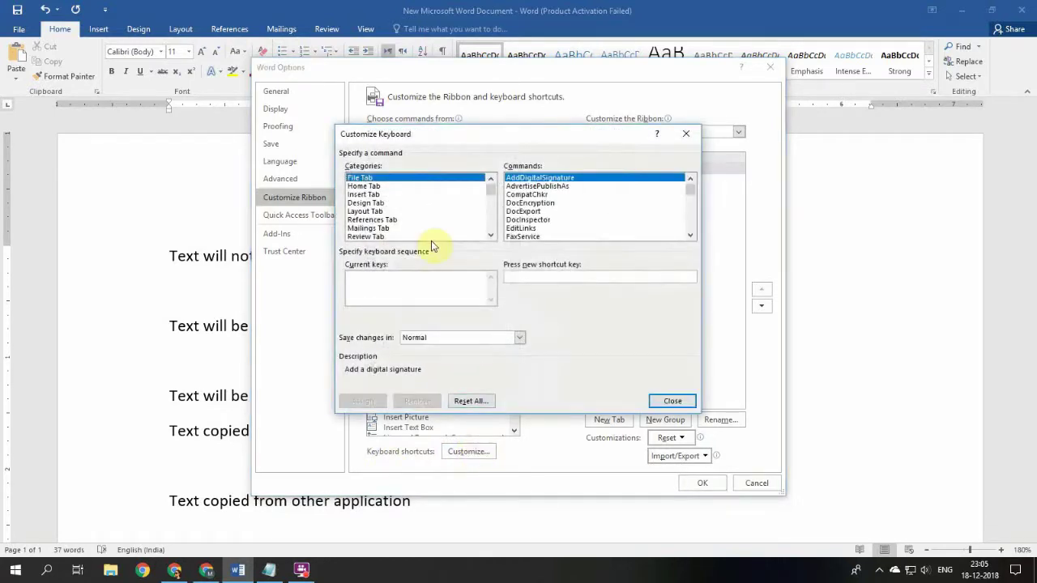
pyautogui.click(366, 187)
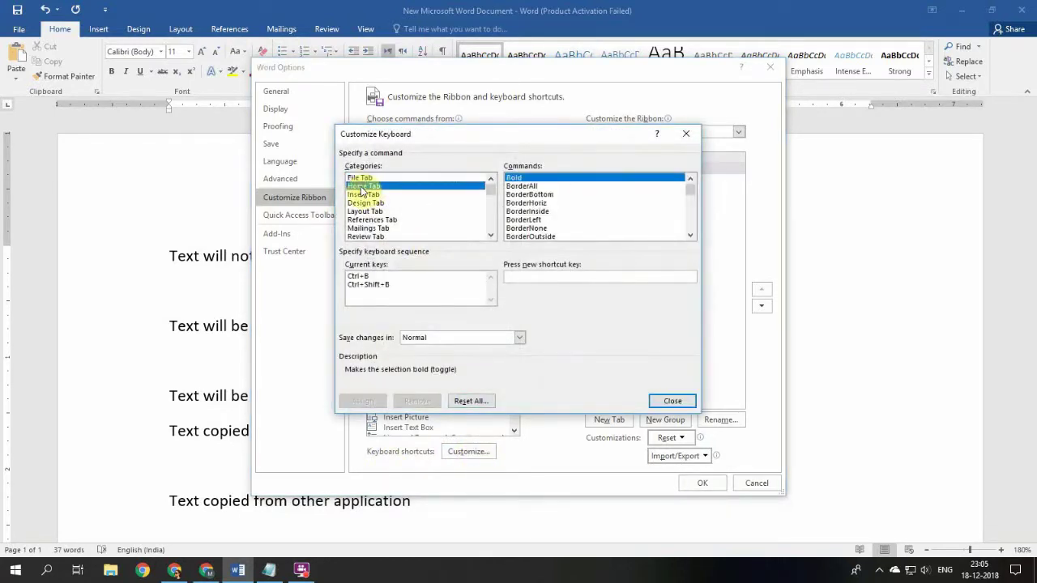
pyautogui.click(691, 235)
pyautogui.click(691, 235)
pyautogui.click(691, 235)
pyautogui.click(691, 235)
pyautogui.click(691, 234)
pyautogui.click(691, 235)
pyautogui.click(691, 235)
pyautogui.click(691, 235)
pyautogui.click(691, 235)
pyautogui.click(691, 235)
pyautogui.click(691, 235)
pyautogui.click(690, 235)
pyautogui.click(690, 235)
pyautogui.click(691, 235)
pyautogui.click(691, 235)
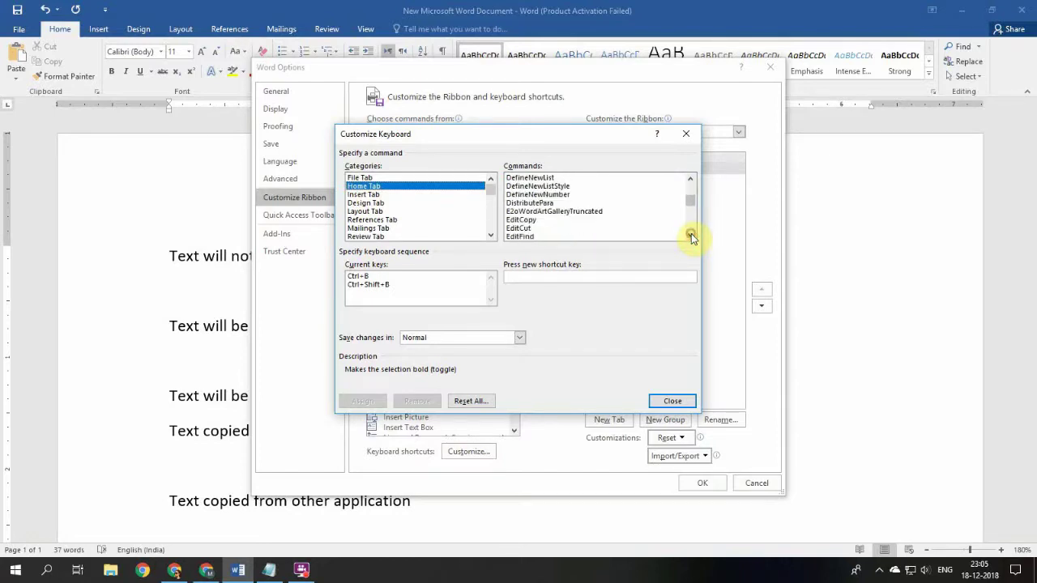
pyautogui.click(524, 222)
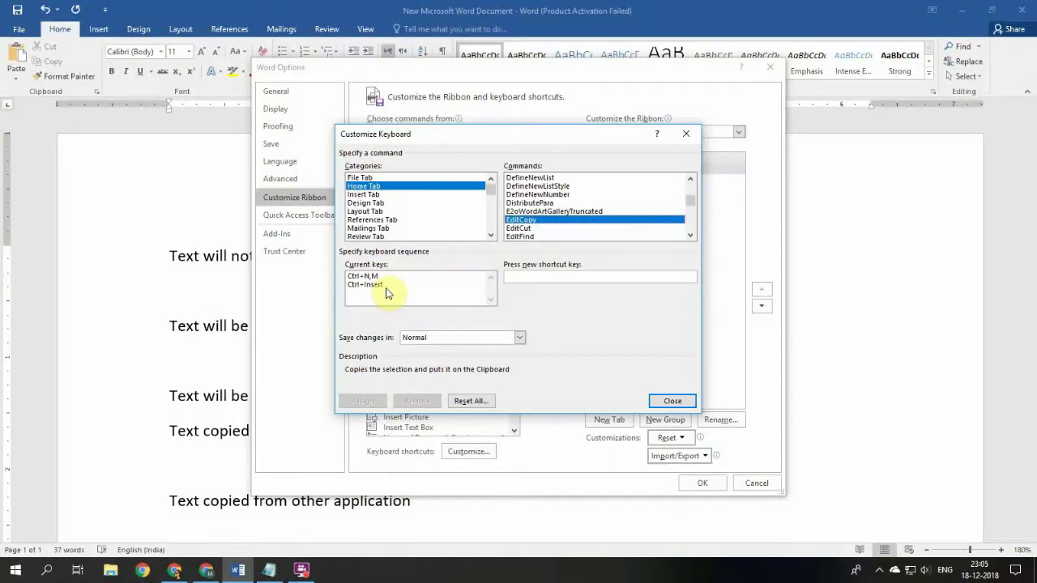
# Replace EditCopy's Ctrl+N,M shortcut with Ctrl+C and close Customize Keyboard
pyautogui.click(378, 278)
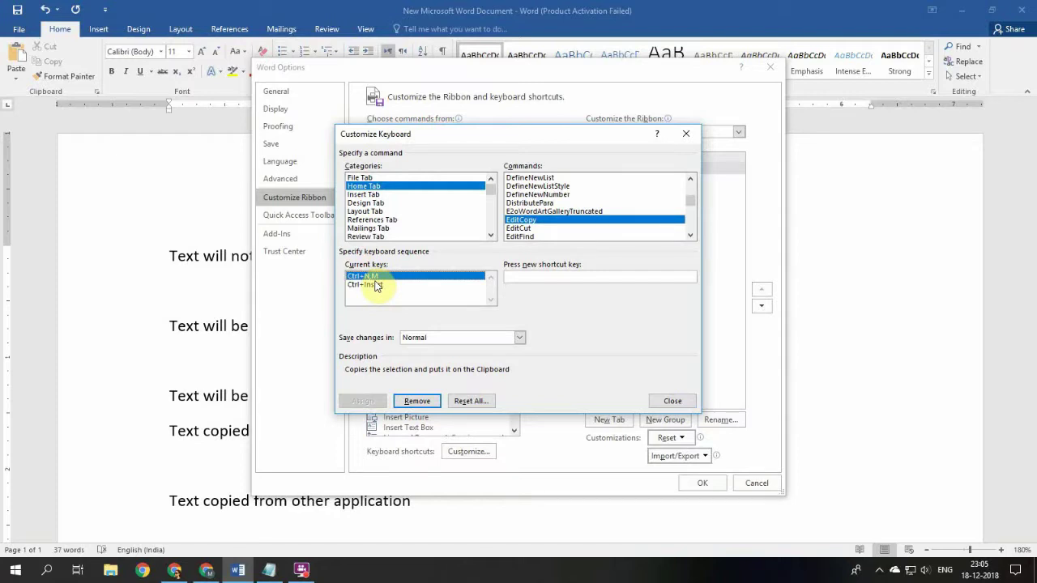
pyautogui.click(418, 401)
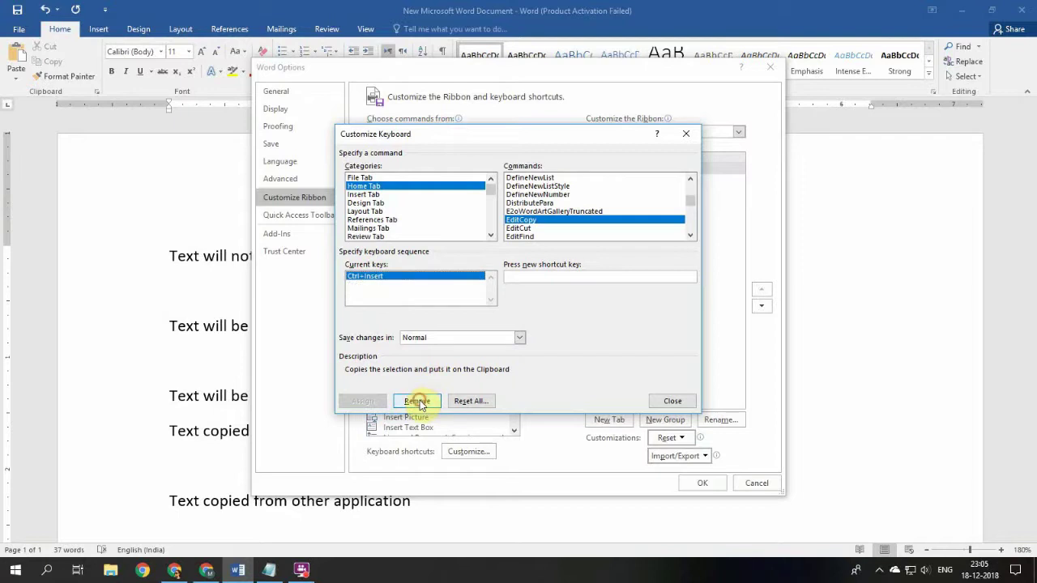
pyautogui.click(531, 278)
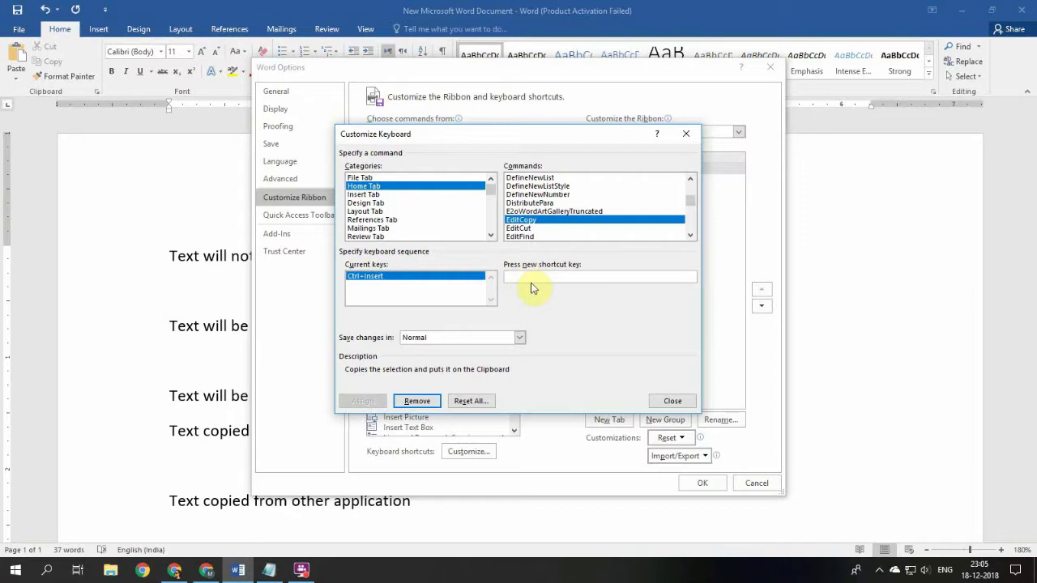
pyautogui.hotkey('ctrl', 'c')
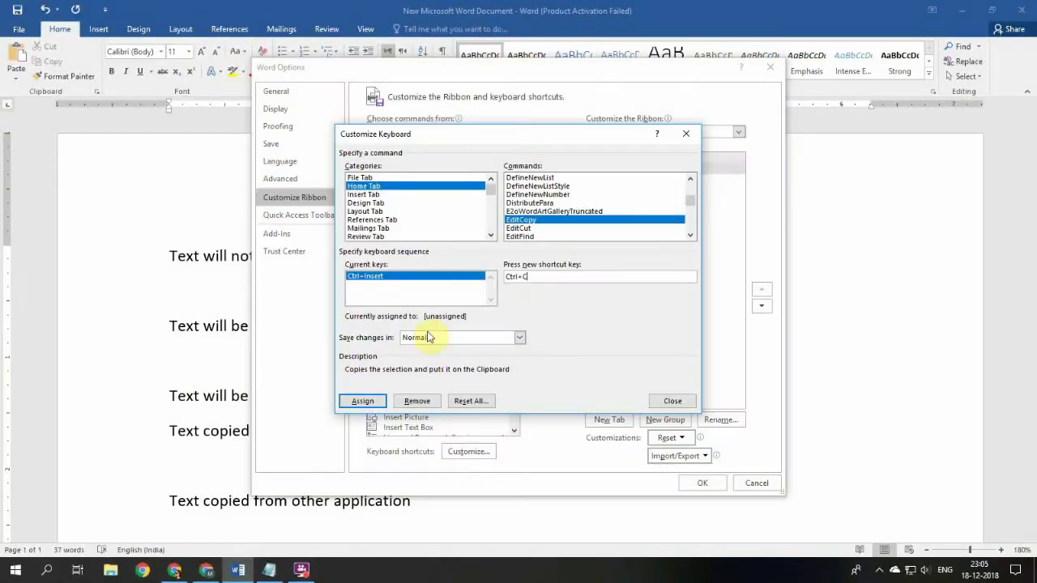
pyautogui.click(362, 402)
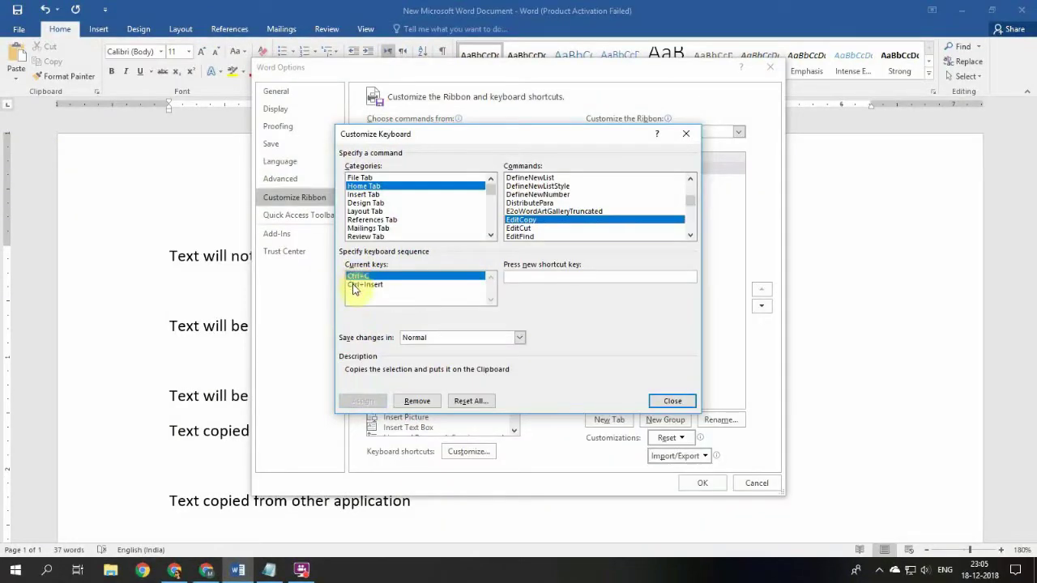
pyautogui.click(671, 402)
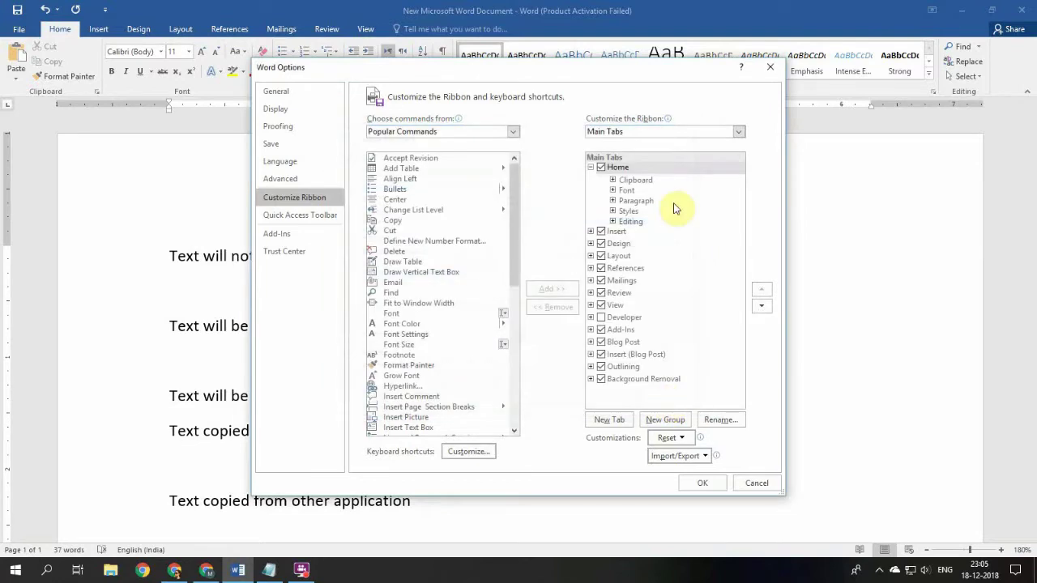
# Close Word Options, then copy the first line and paste it at the document end
pyautogui.click(770, 67)
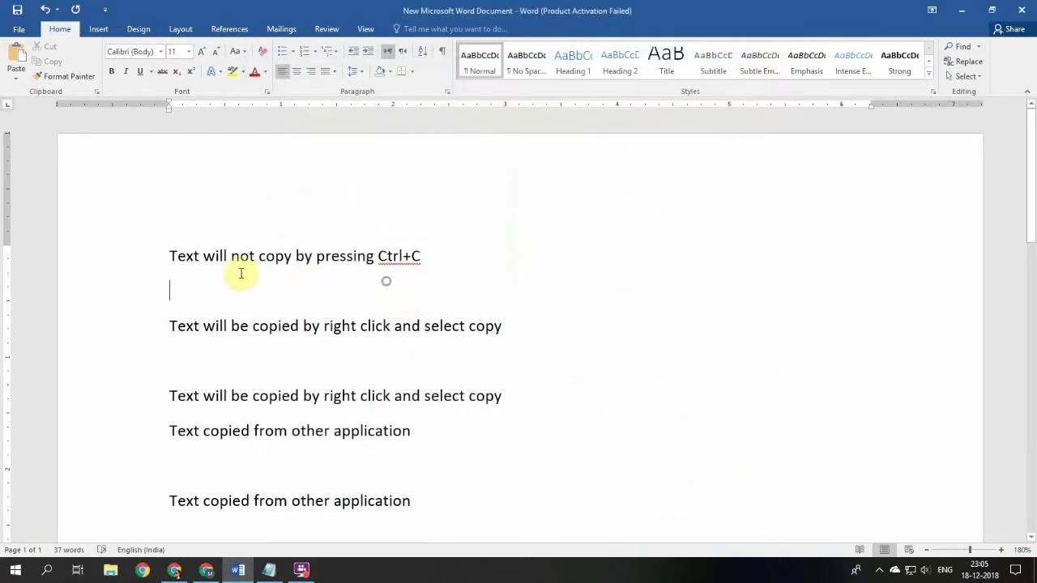
pyautogui.moveTo(167, 256); pyautogui.dragTo(420, 256)
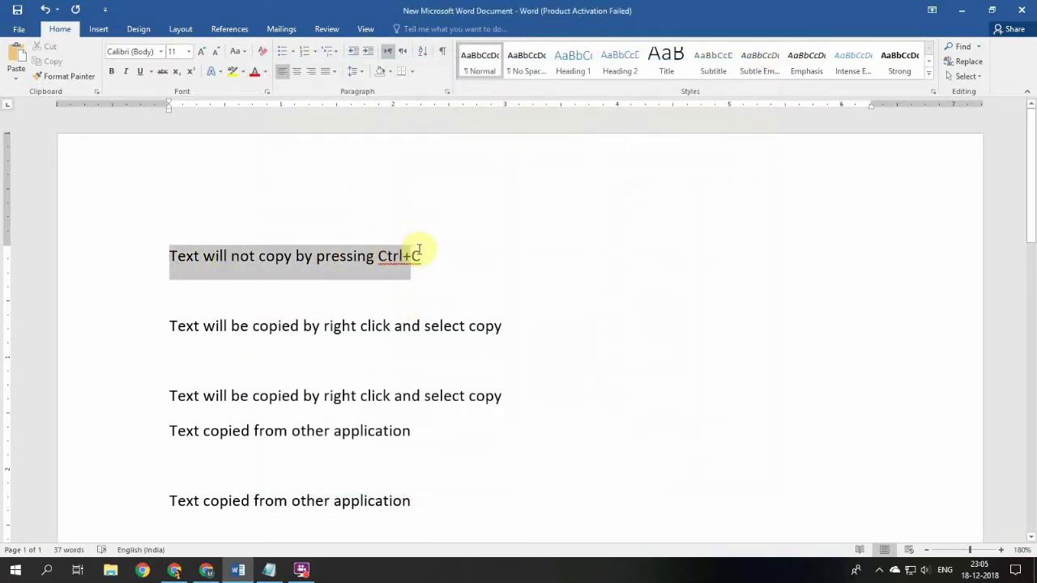
pyautogui.scroll(-3, 457, 394)
pyautogui.click(447, 349)
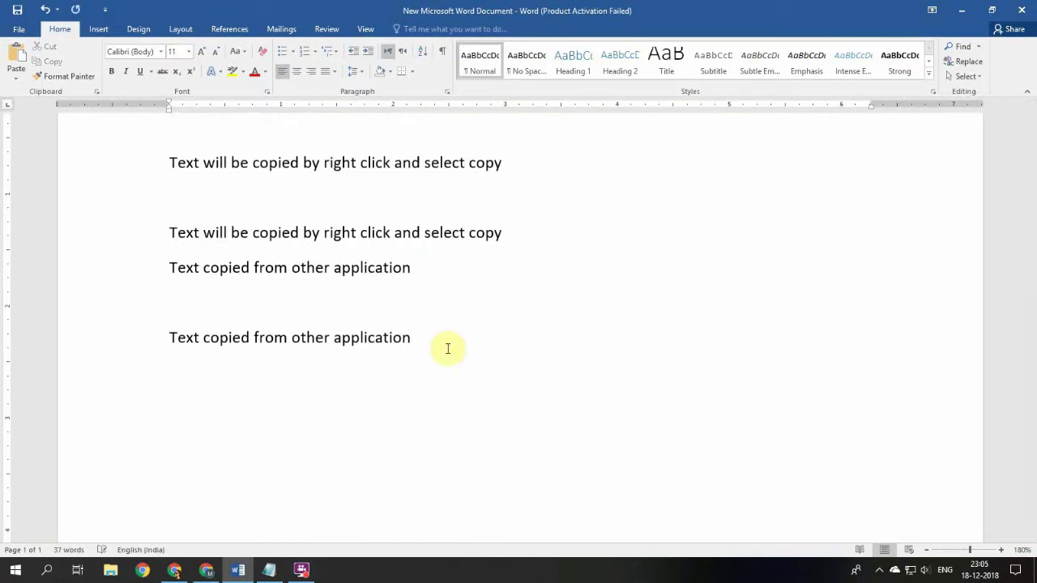
pyautogui.hotkey('ctrl', 'v')
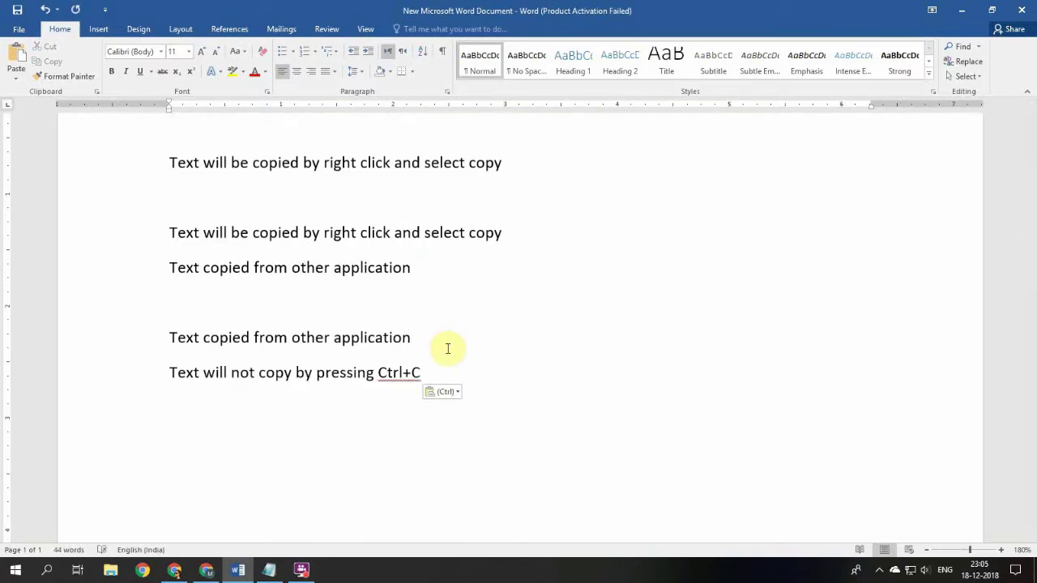